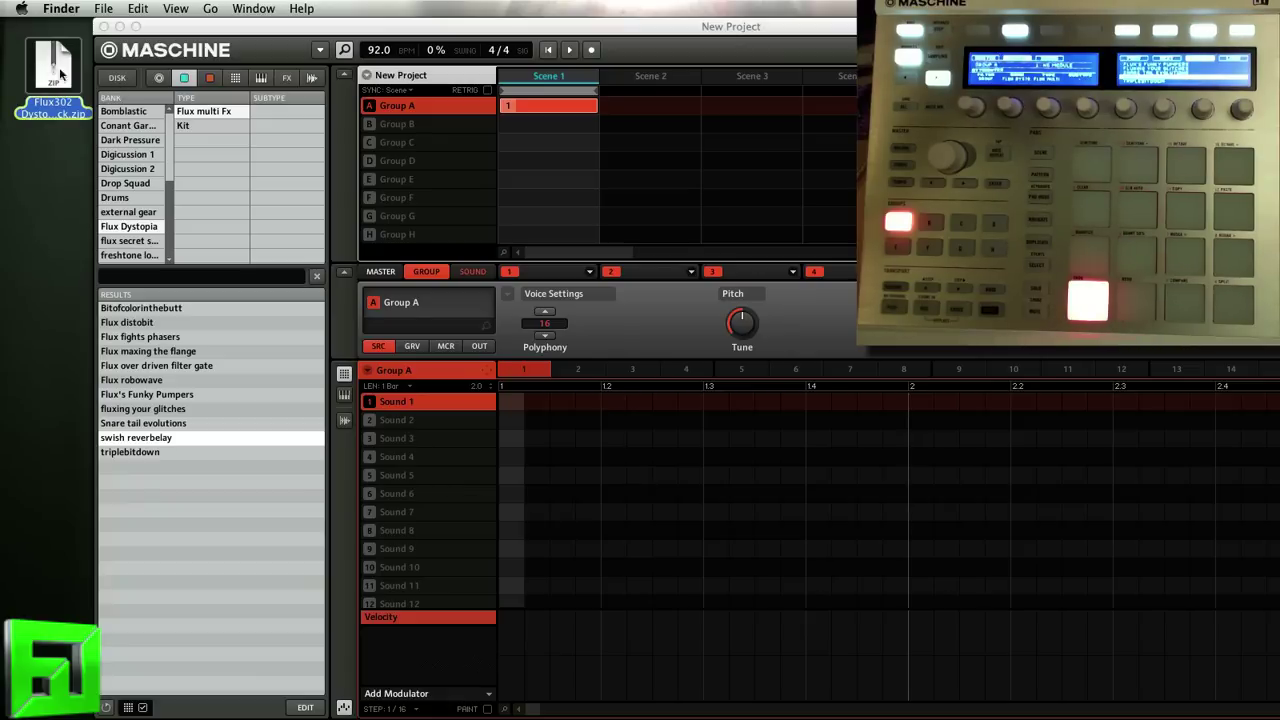
Expand Flux302 Dystopia Pack.zip on the desktop and open Dystopia PDF.pdf from its folder
click(43, 180)
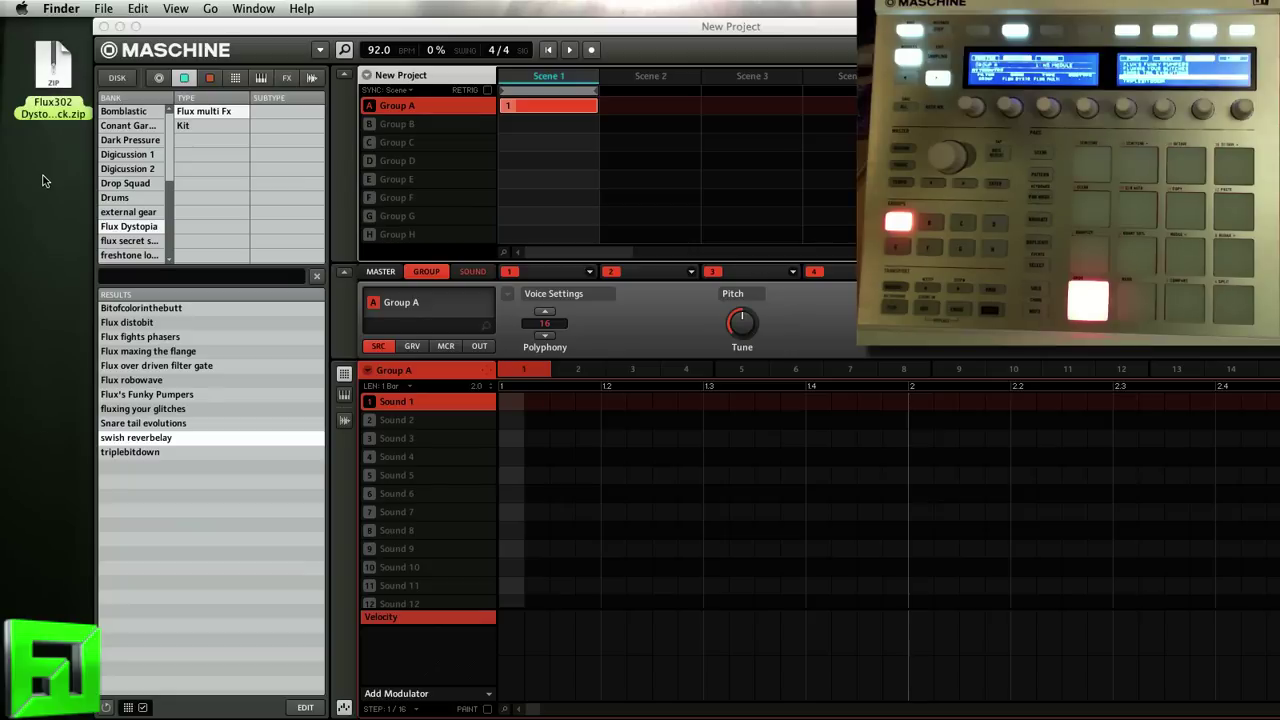
double_click(43, 75)
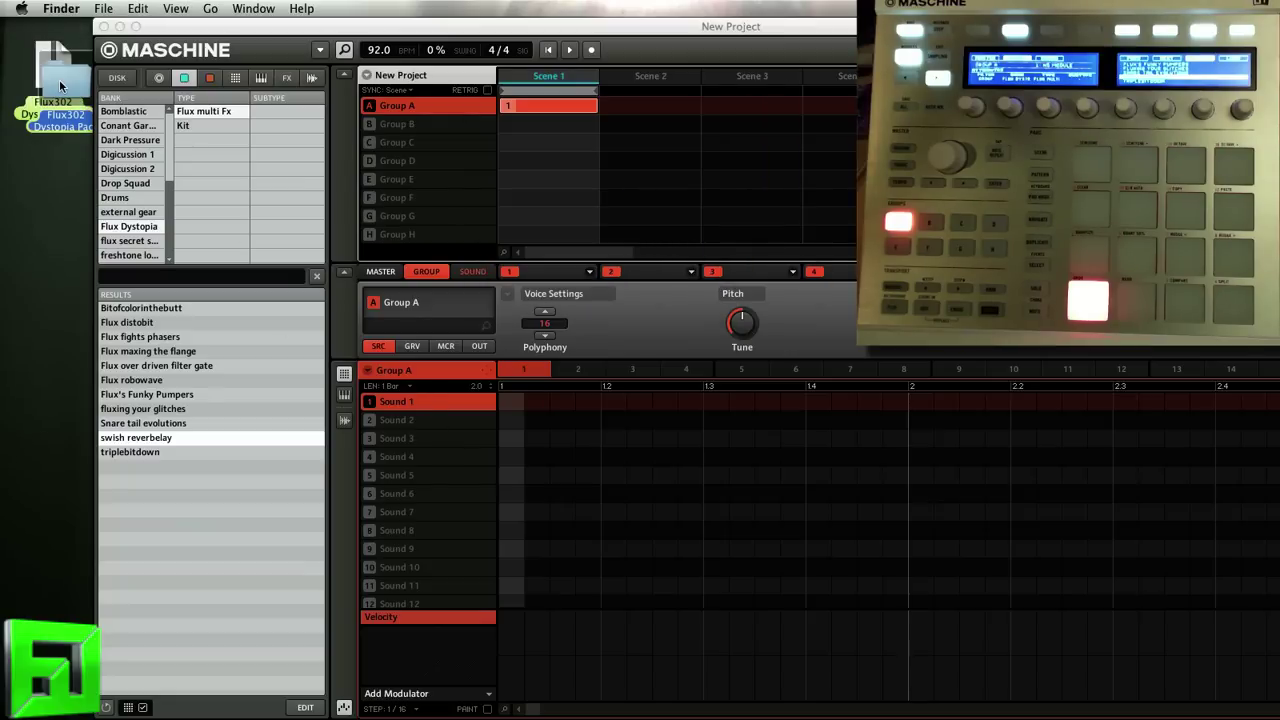
double_click(59, 79)
double_click(622, 422)
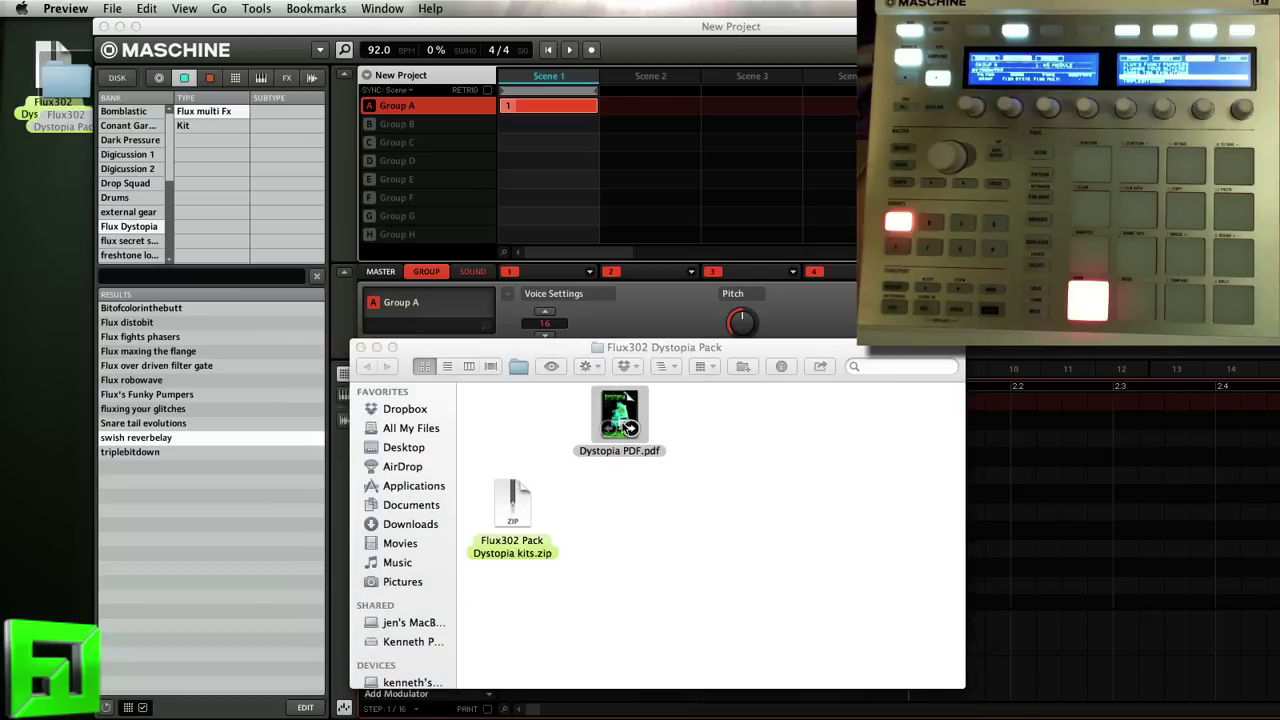
Read the Dystopia PDF down to its Install Instructions section, then close Preview
scroll(286, 434, down, 5)
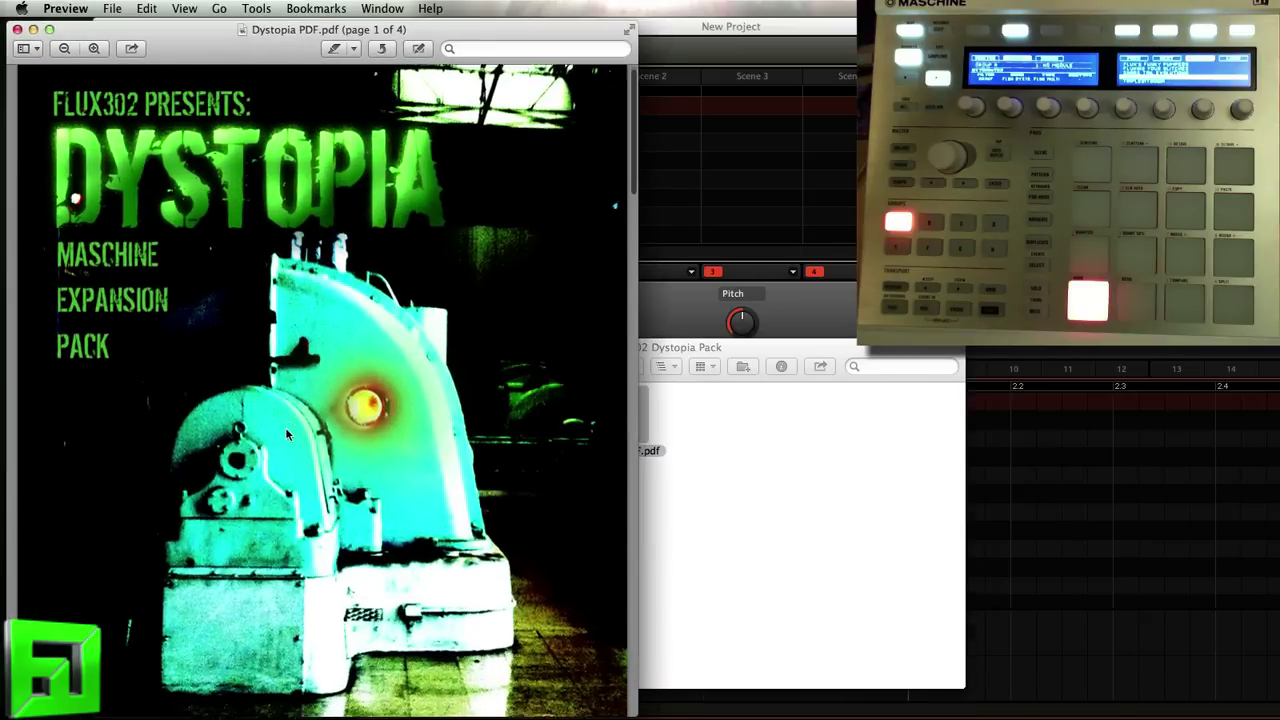
scroll(286, 434, down, 15)
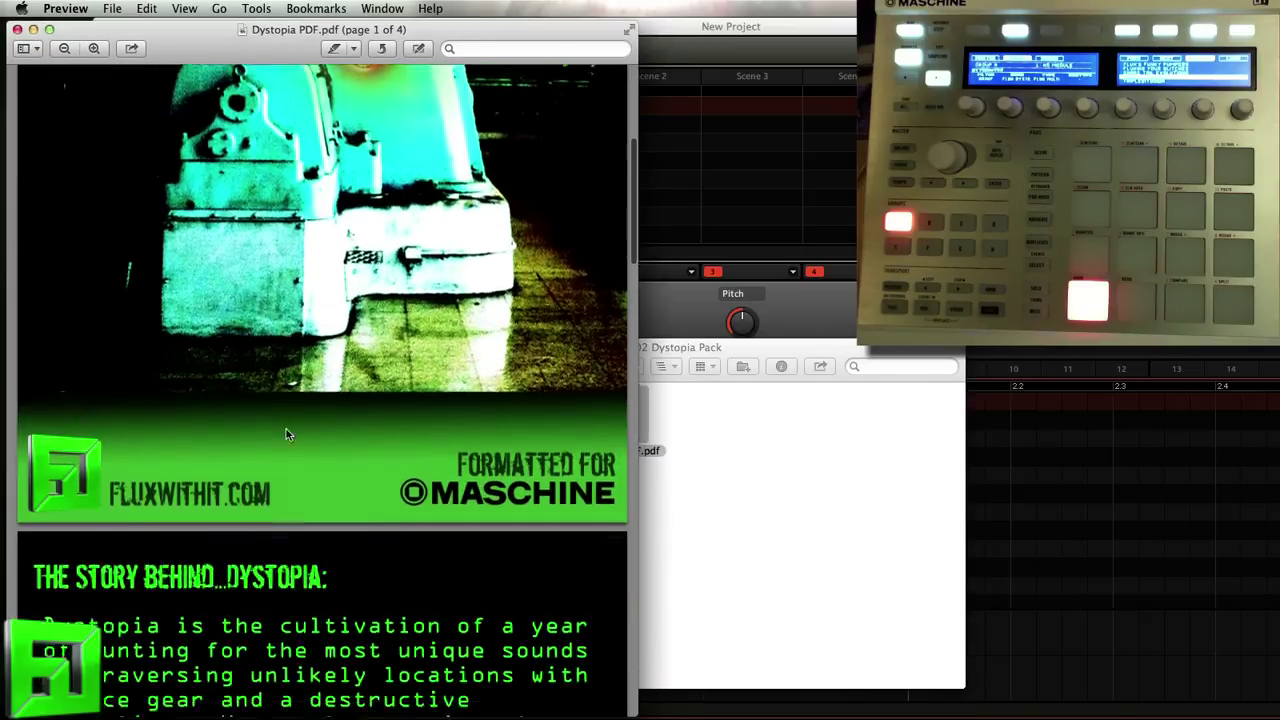
scroll(286, 434, down, 14)
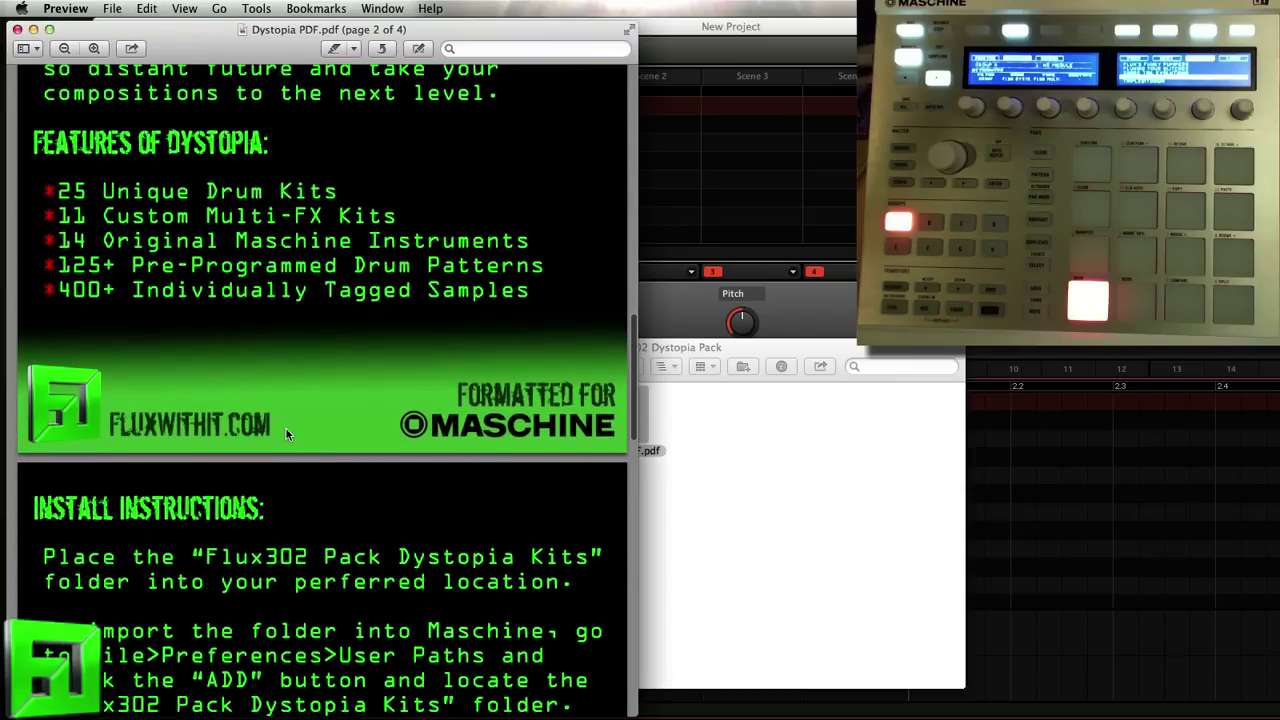
scroll(286, 434, down, 1)
scroll(286, 434, down, 11)
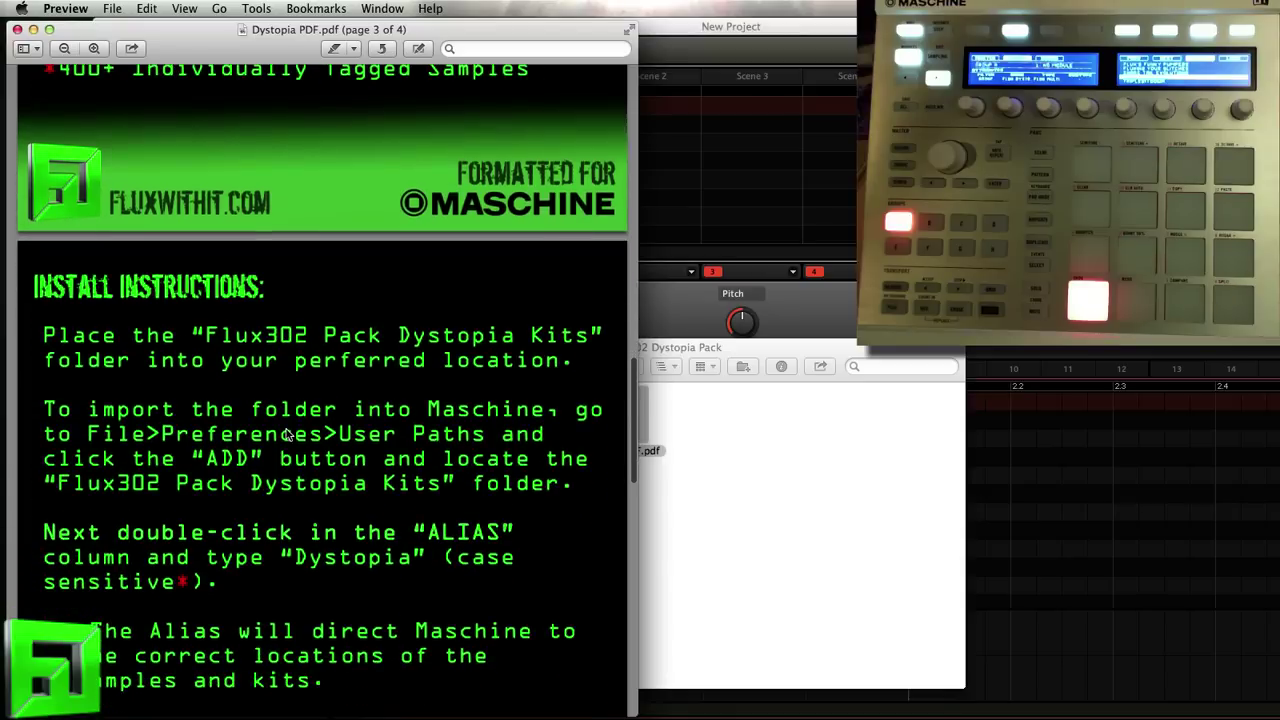
scroll(286, 434, down, 3)
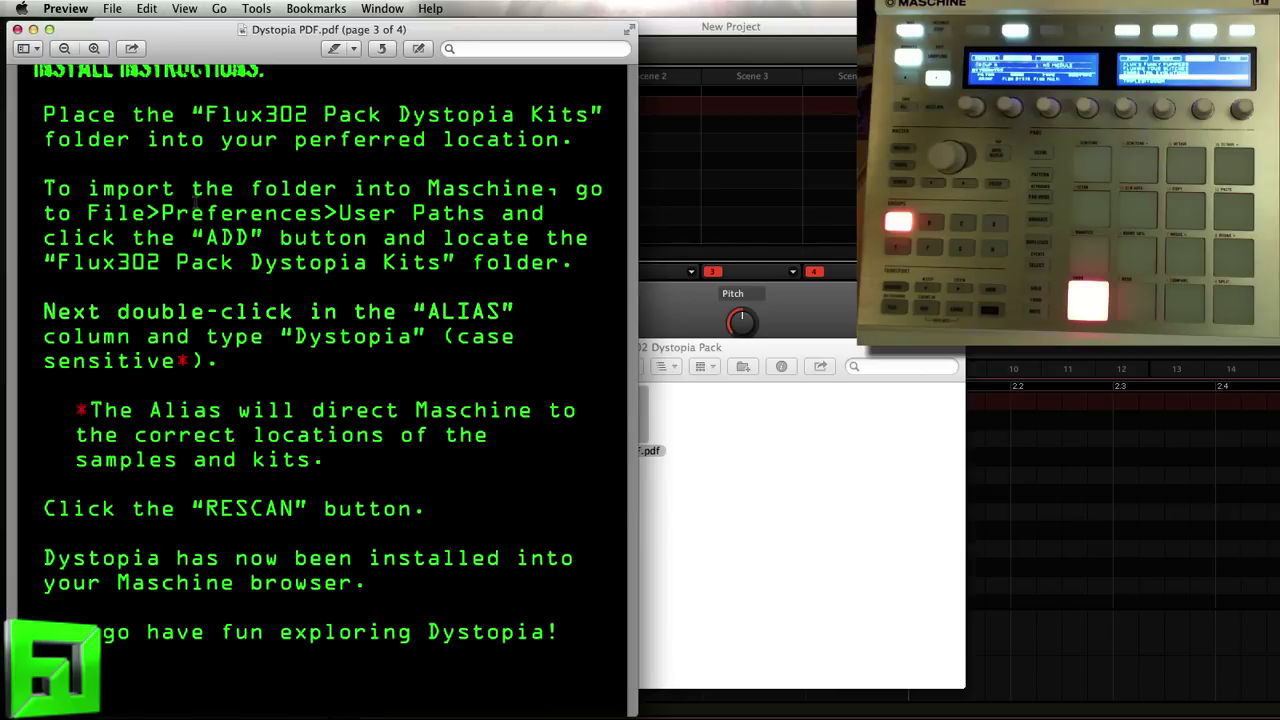
scroll(185, 247, down, 3)
scroll(185, 247, up, 5)
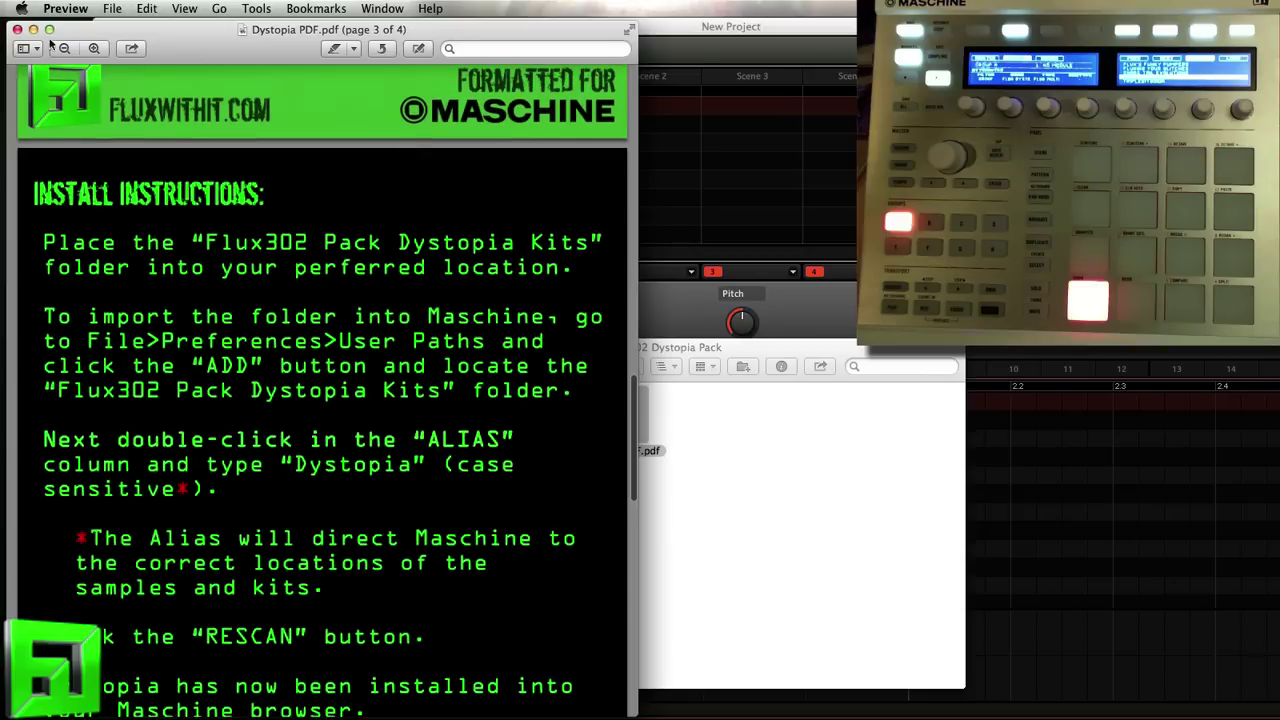
click(17, 29)
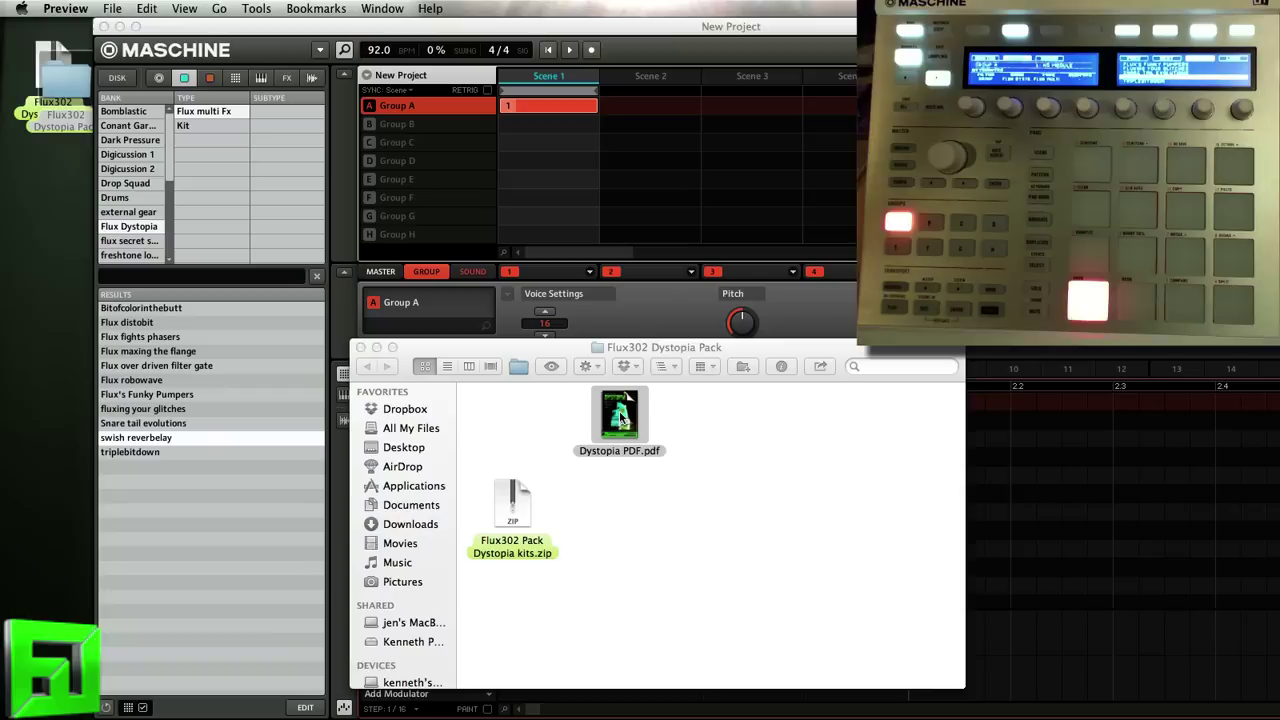
Expand Flux302 Pack Dystopia kits.zip and move the new kits folder to an empty spot
double_click(513, 503)
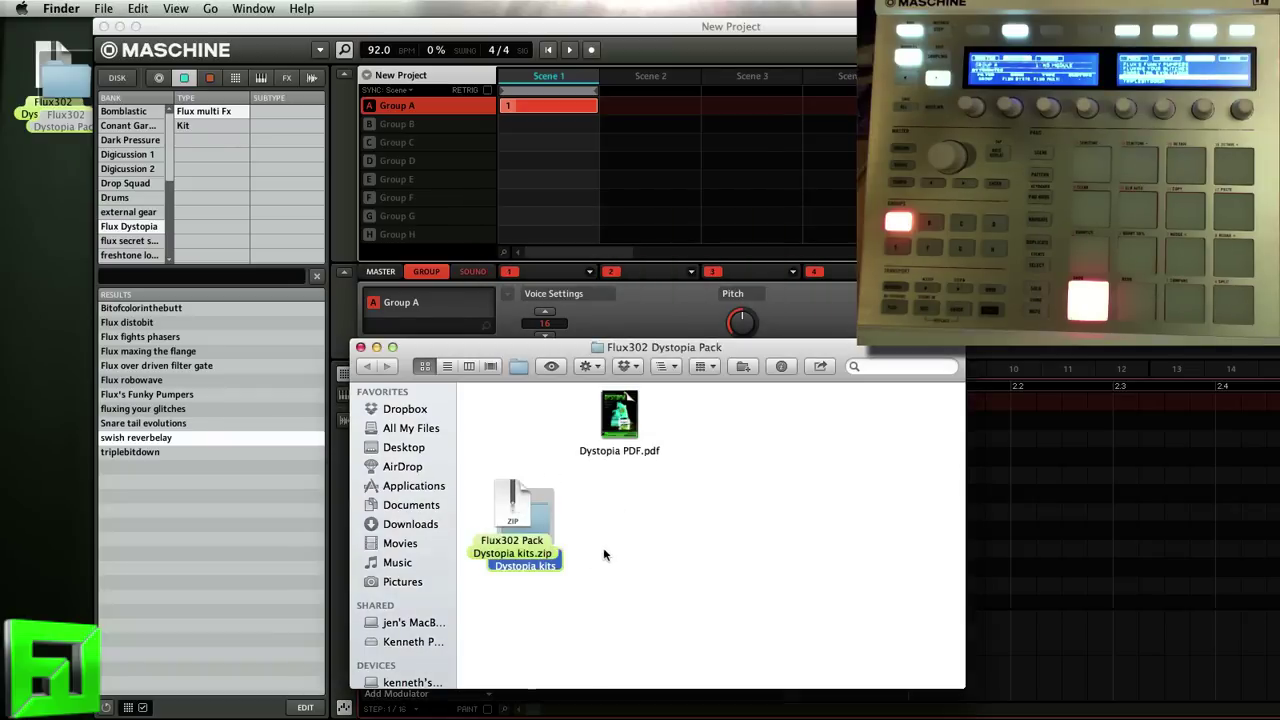
drag(551, 514, 835, 447)
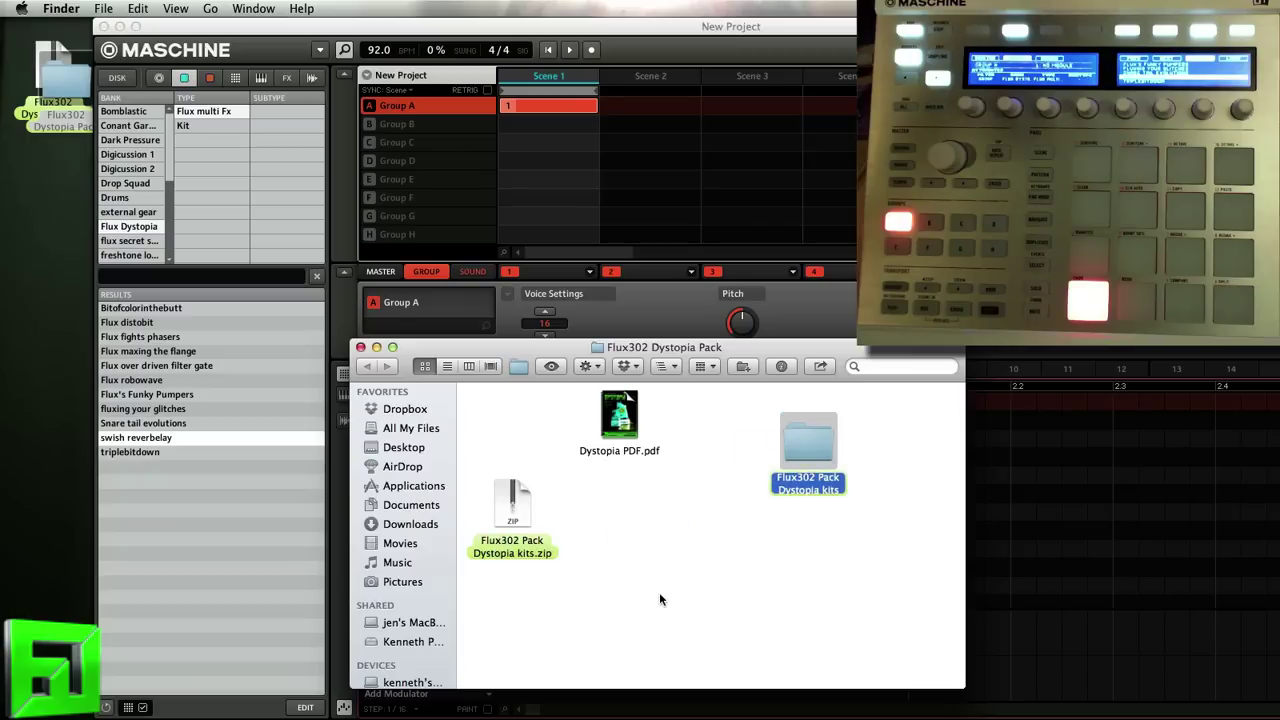
click(659, 595)
click(811, 439)
Close the pack folder window and open Maschine's Preferences on the User Paths page
click(360, 347)
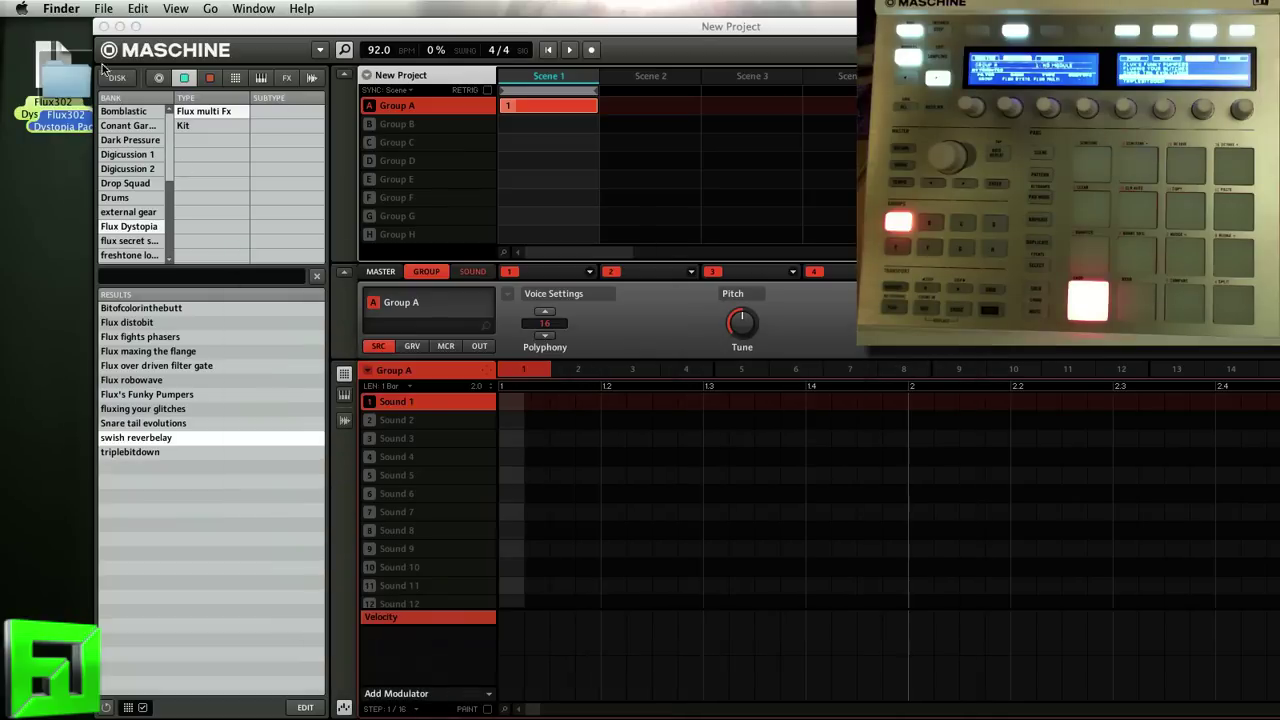
drag(275, 27, 184, 27)
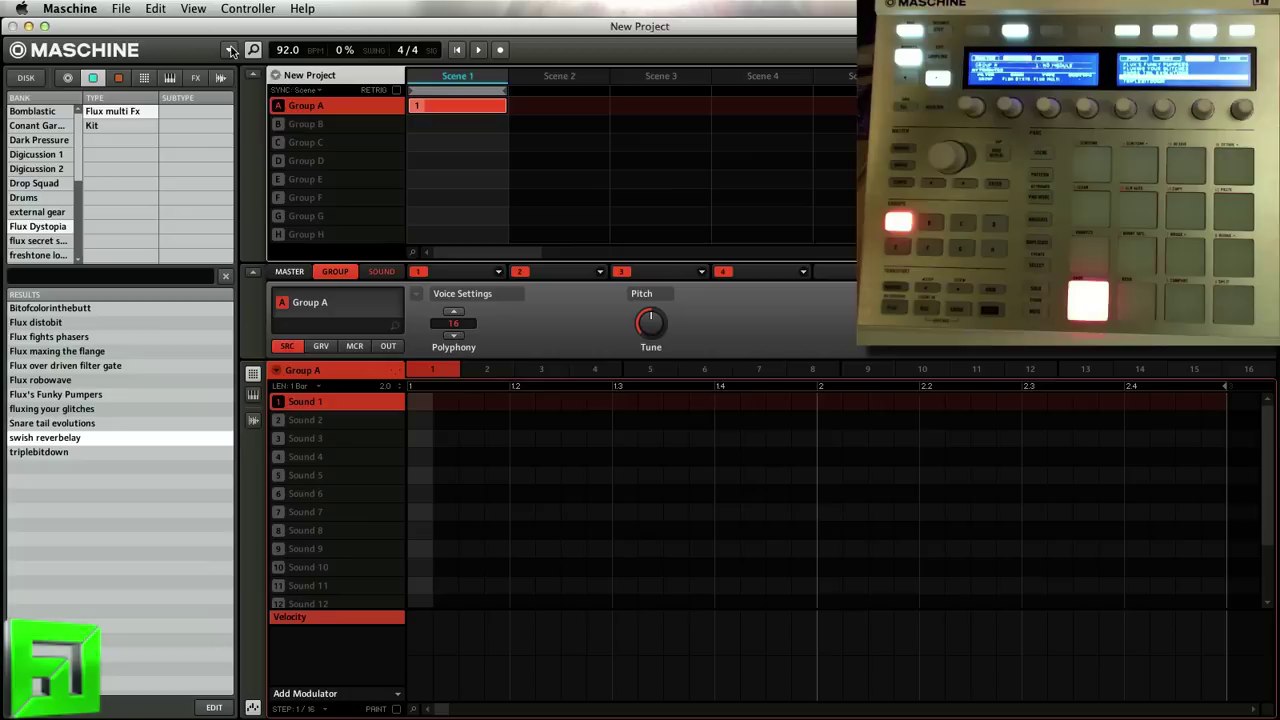
click(231, 51)
mouse_move(250, 69)
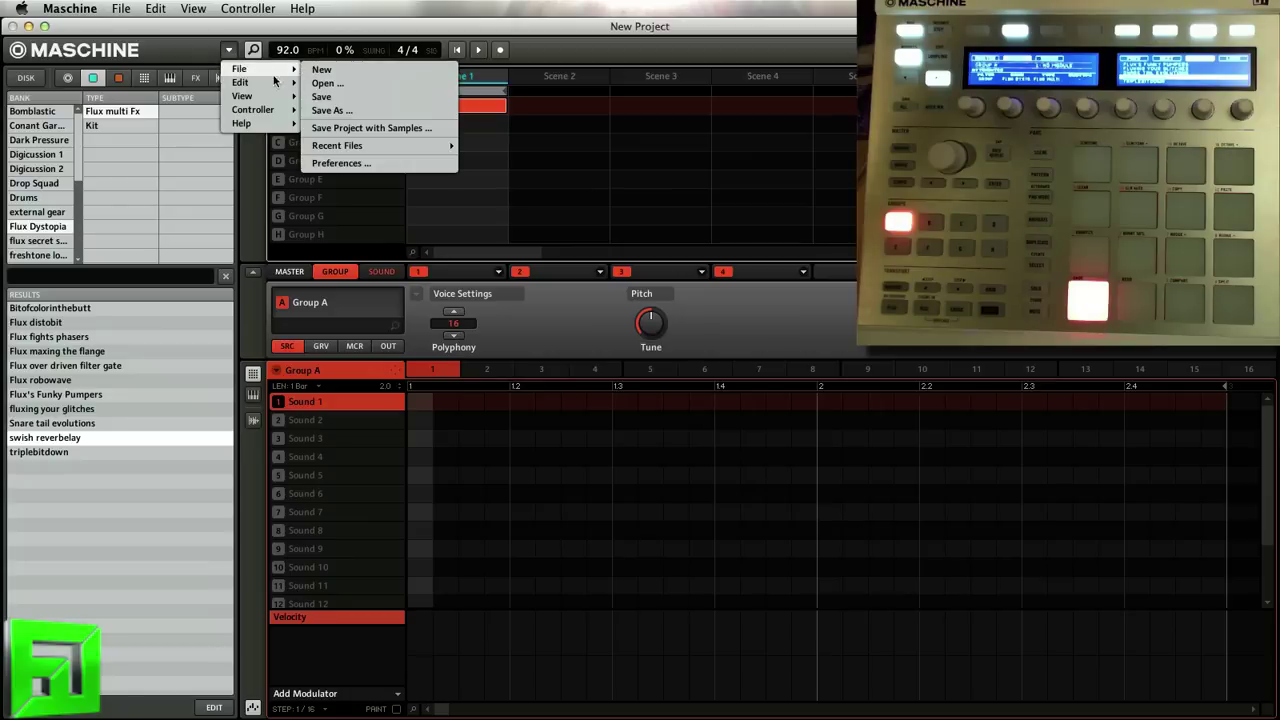
click(340, 164)
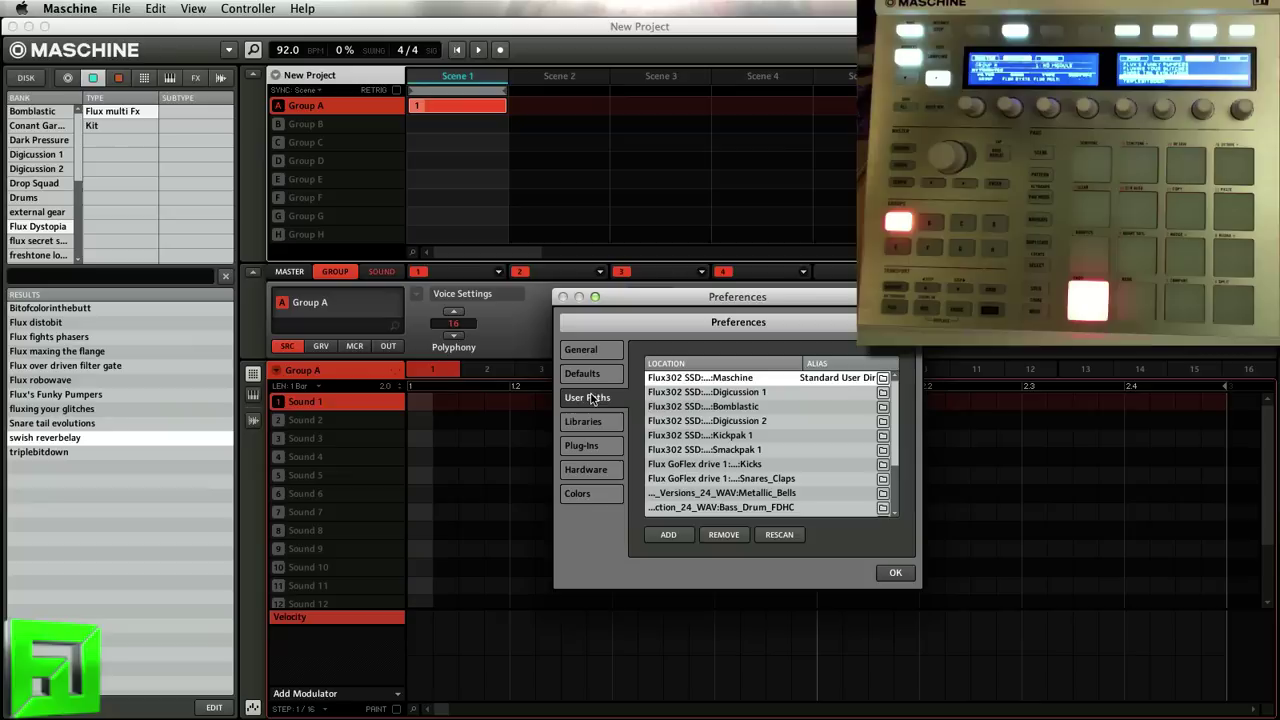
Check the user path list, cancelling the Add Directory folder chooser without adding anything
scroll(676, 427, down, 3)
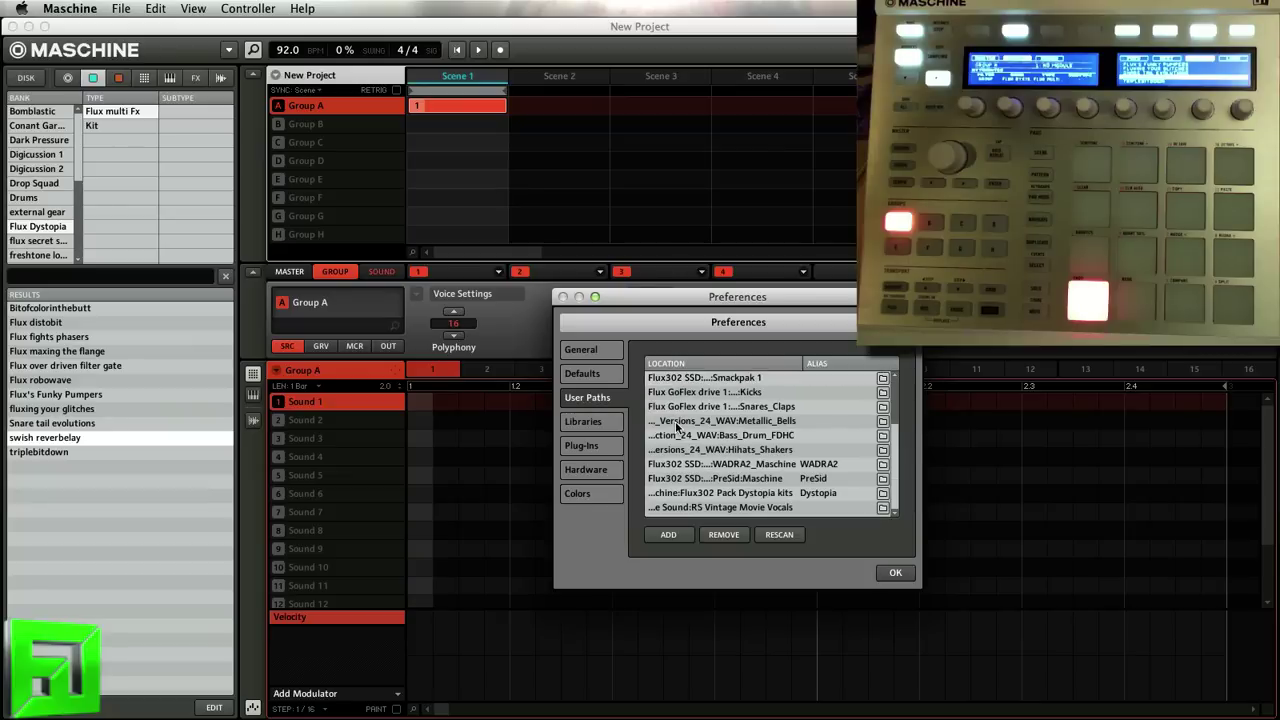
click(668, 535)
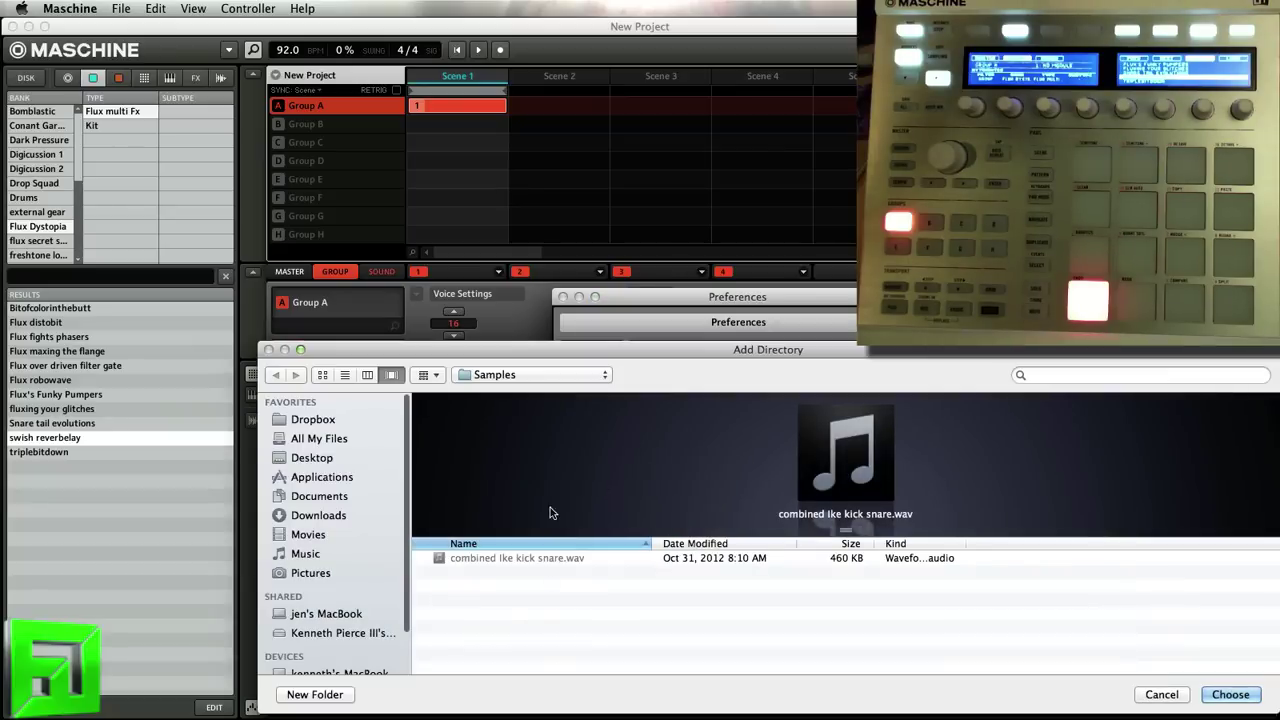
click(1150, 697)
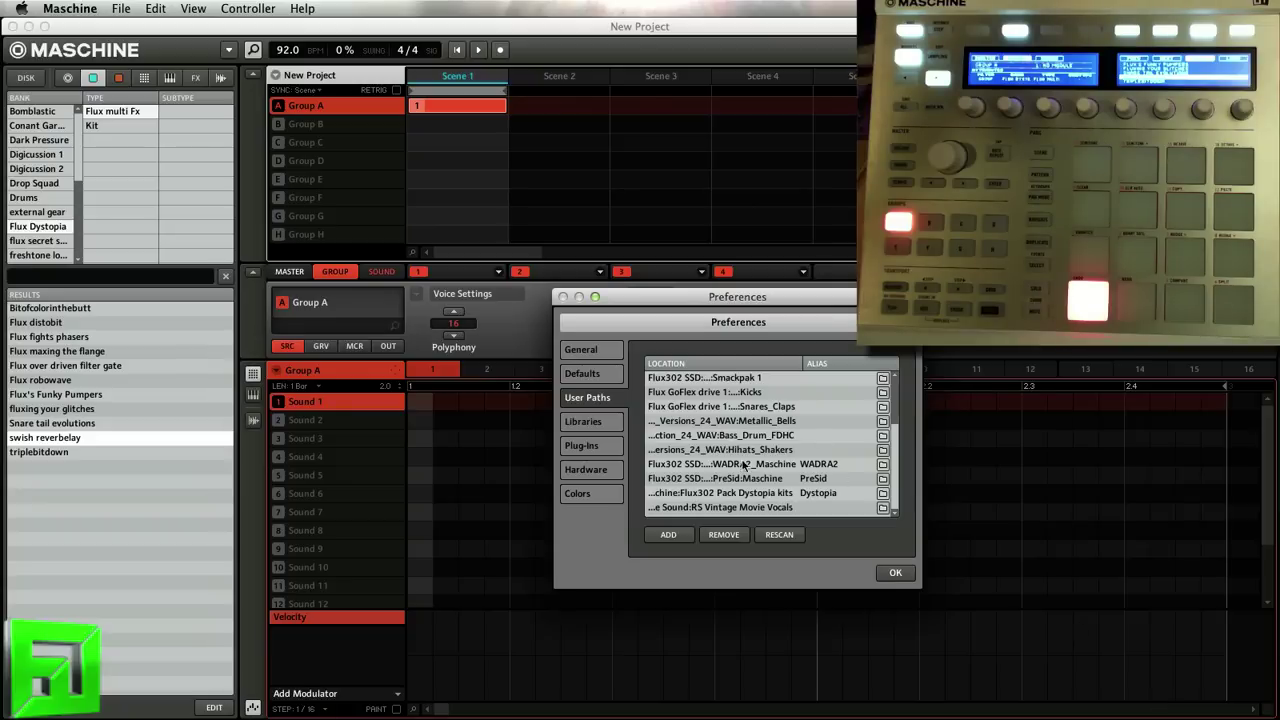
Alias the Flux302 Pack Dystopia kits user path as 'Dystopia' and confirm Preferences with OK
click(737, 492)
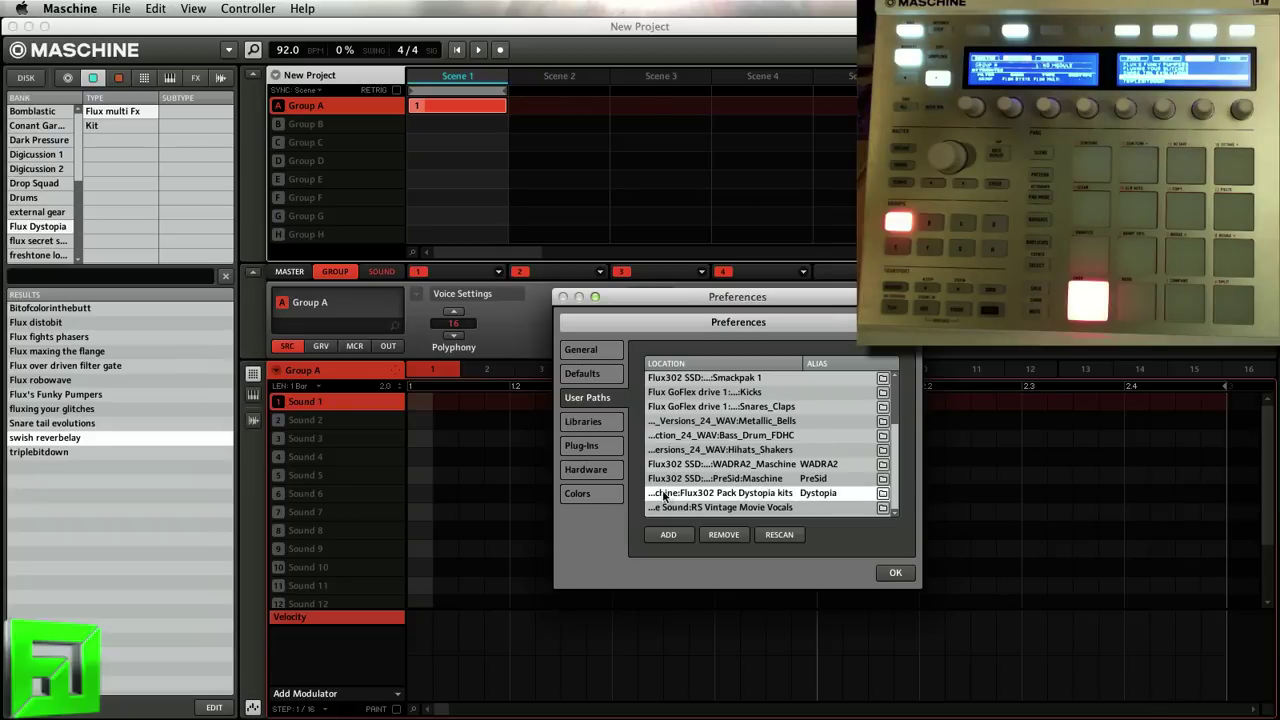
double_click(820, 496)
click(797, 493)
click(895, 574)
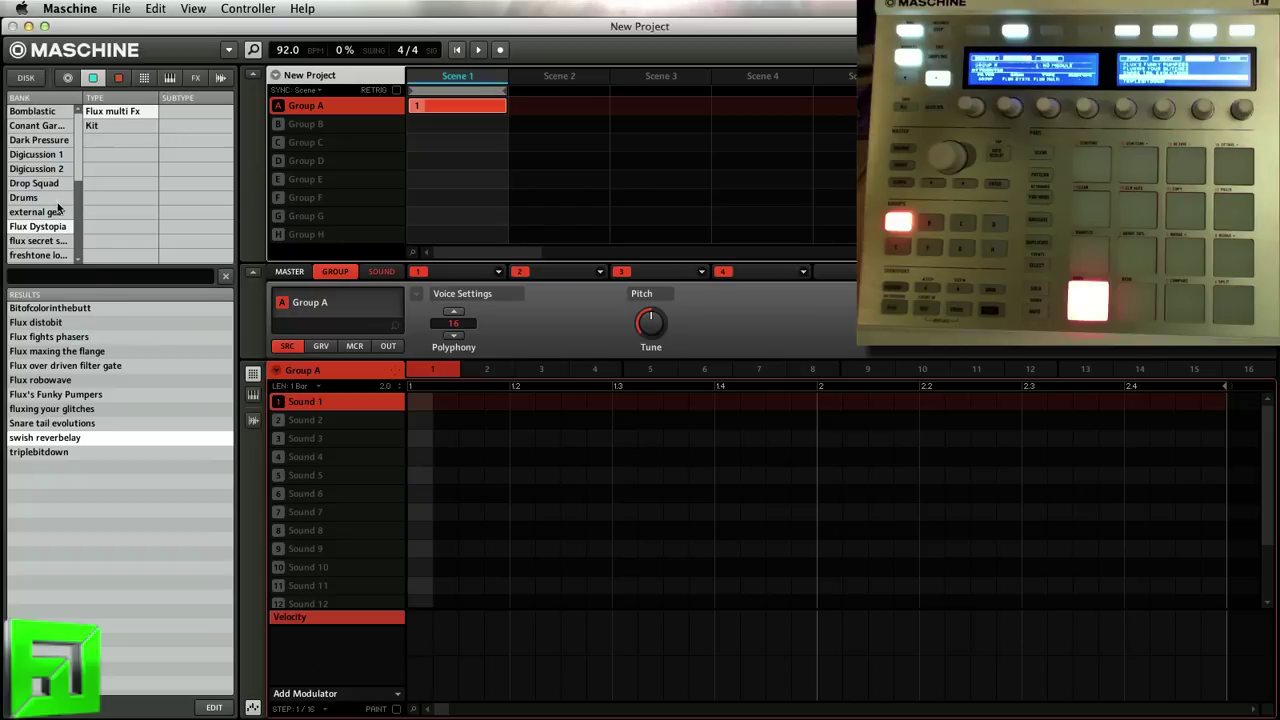
Filter the browser results to Type: Kit
click(108, 125)
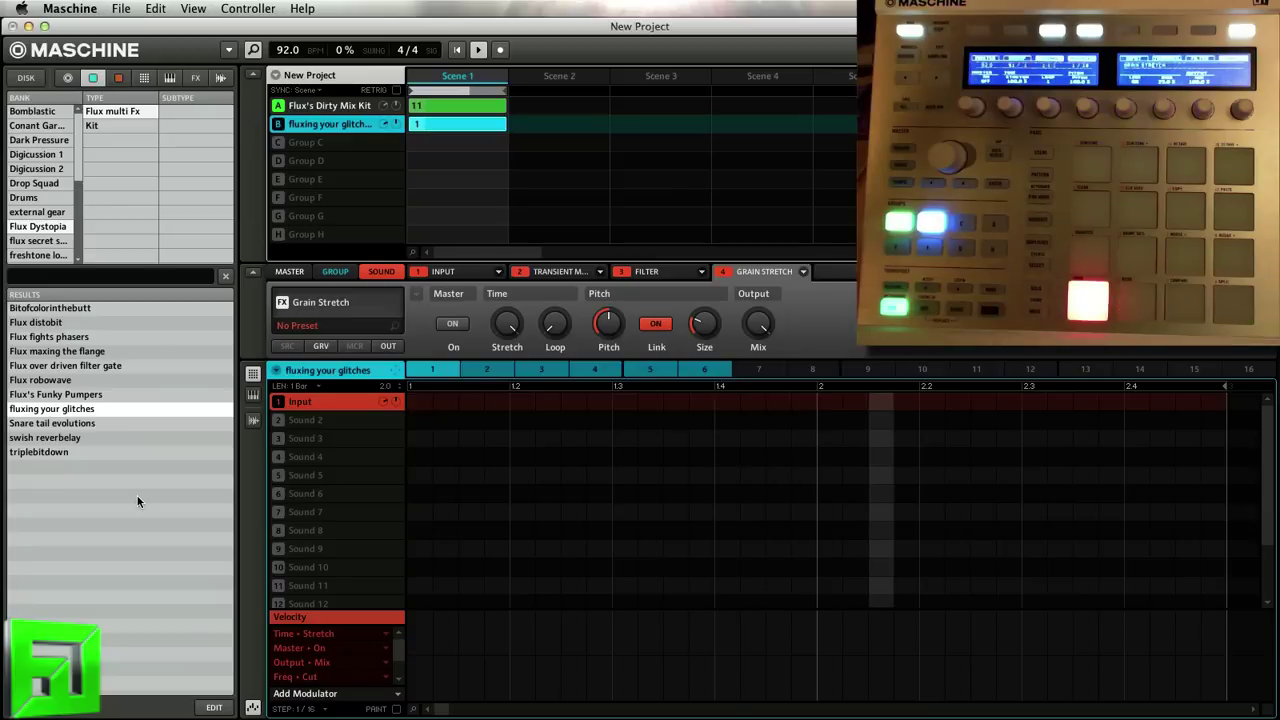
Audition Group B's glitch patterns 4, 3, 6, 5 and 2 during playback
click(590, 370)
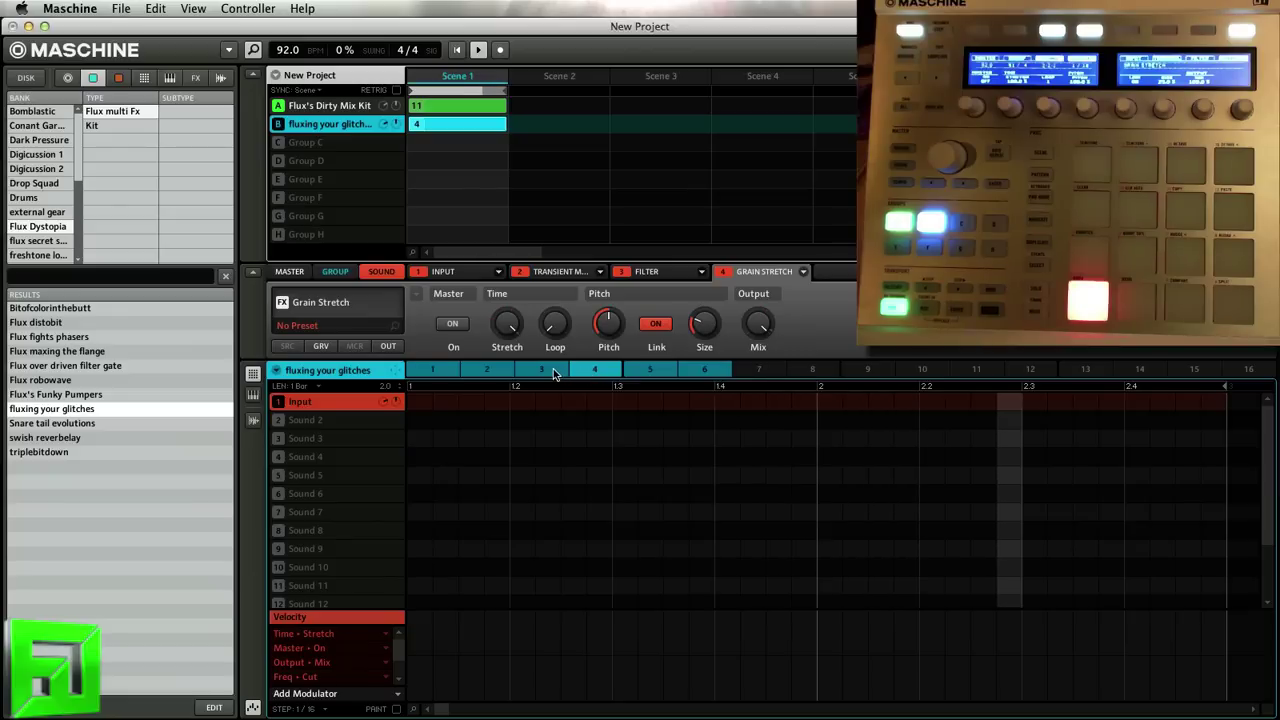
click(553, 370)
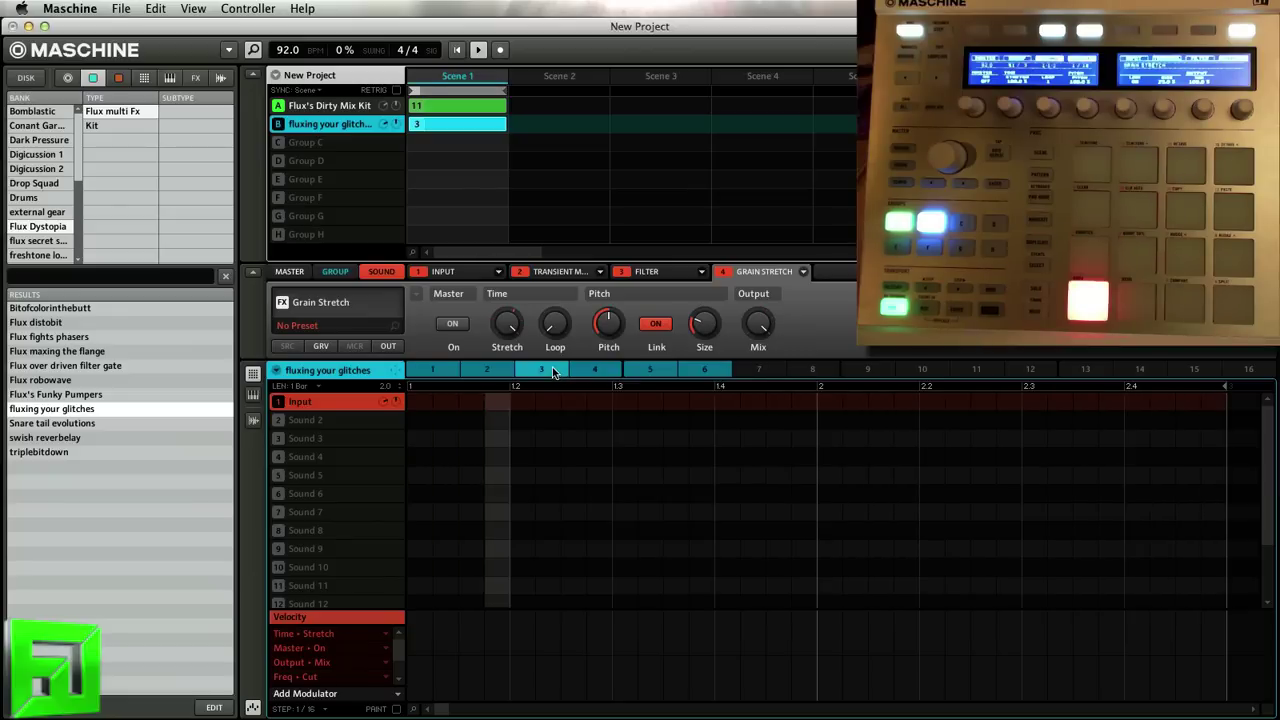
click(694, 370)
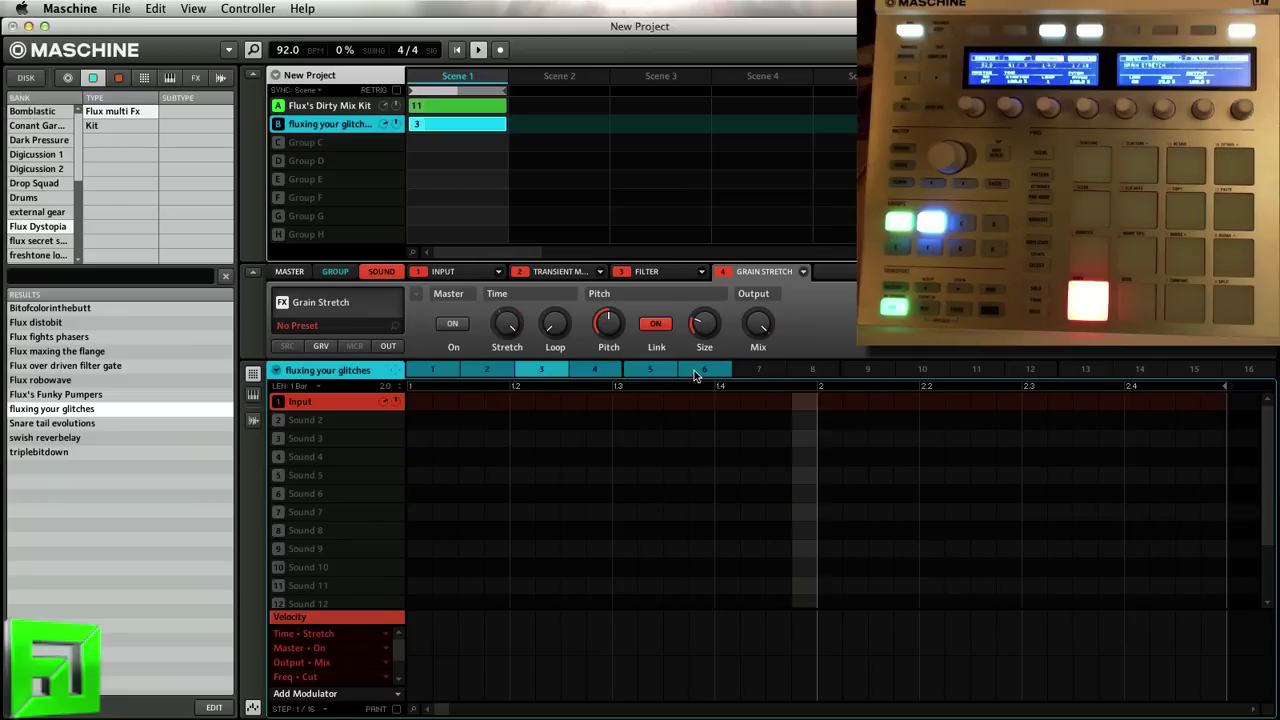
click(640, 375)
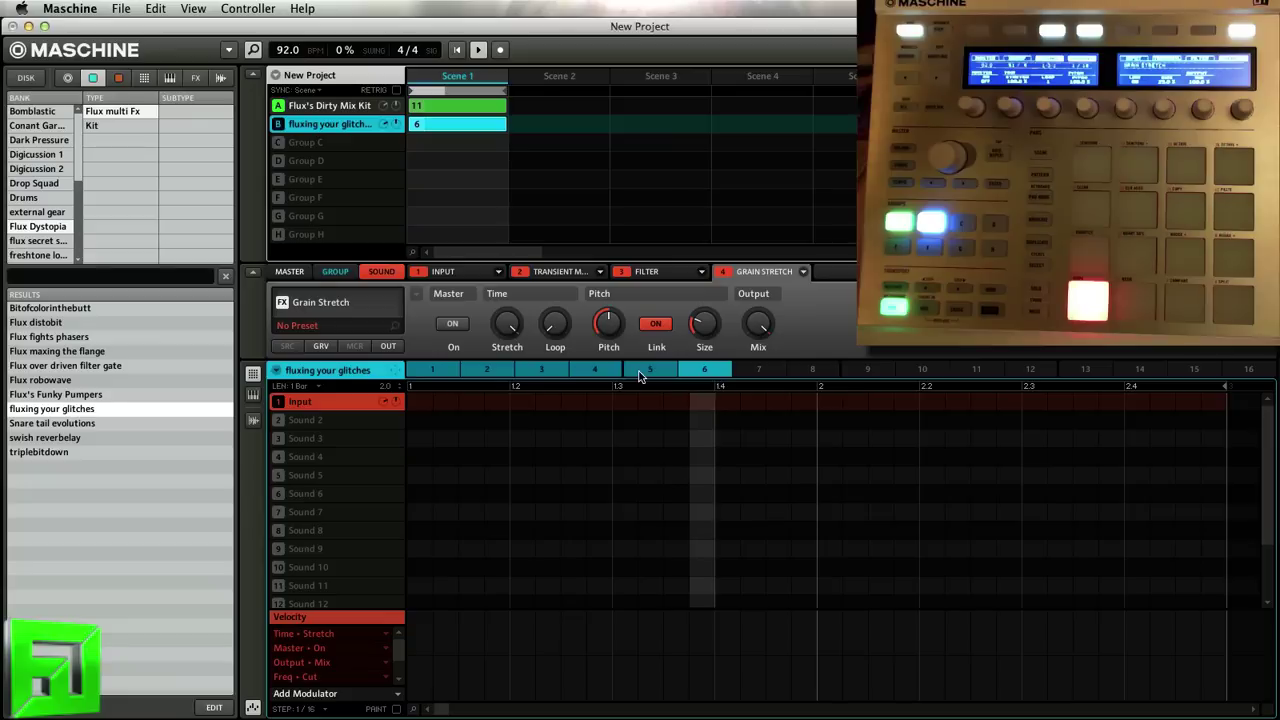
click(489, 371)
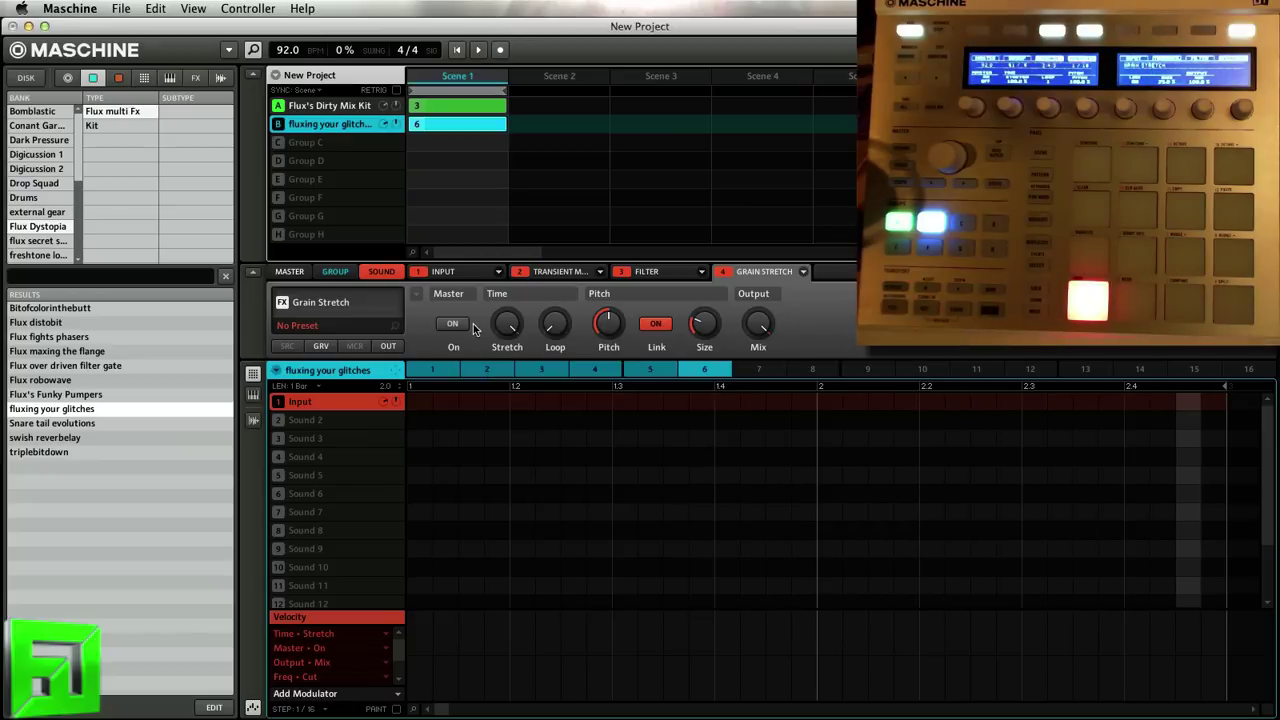
Load swish reverbelay into empty Group C, then show Group A's Aux 1 Output destinations
click(303, 143)
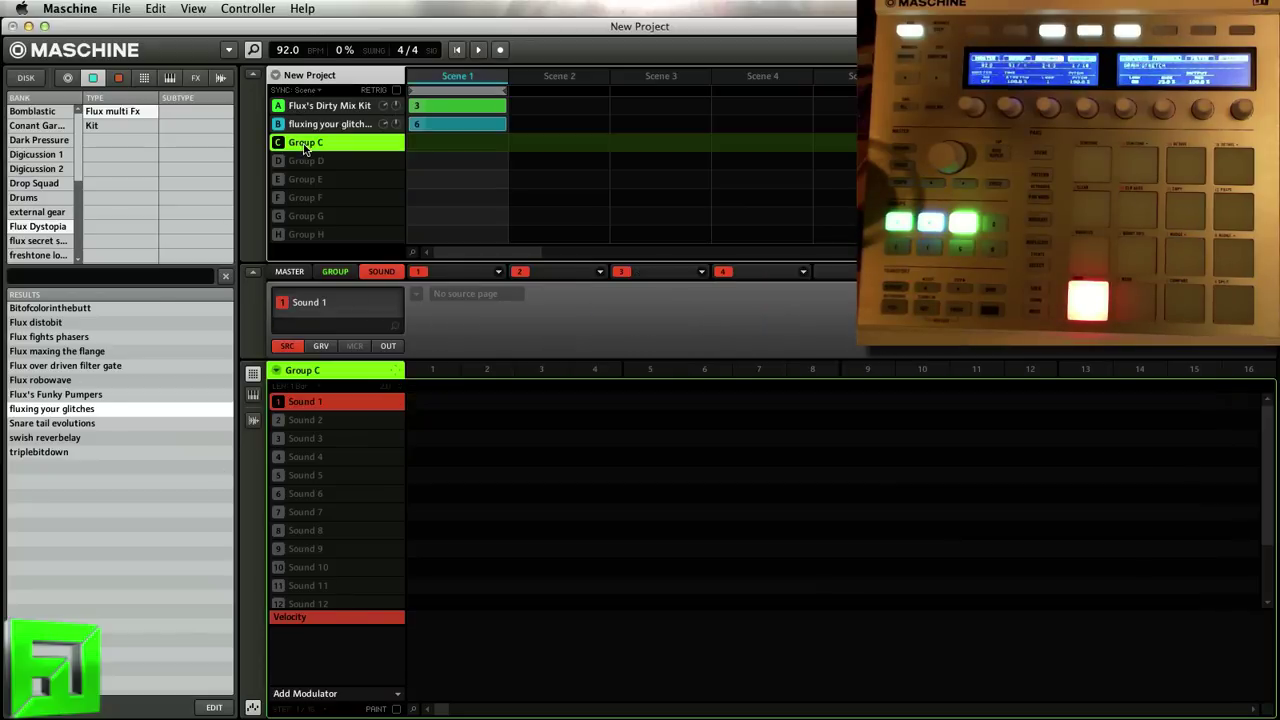
double_click(57, 438)
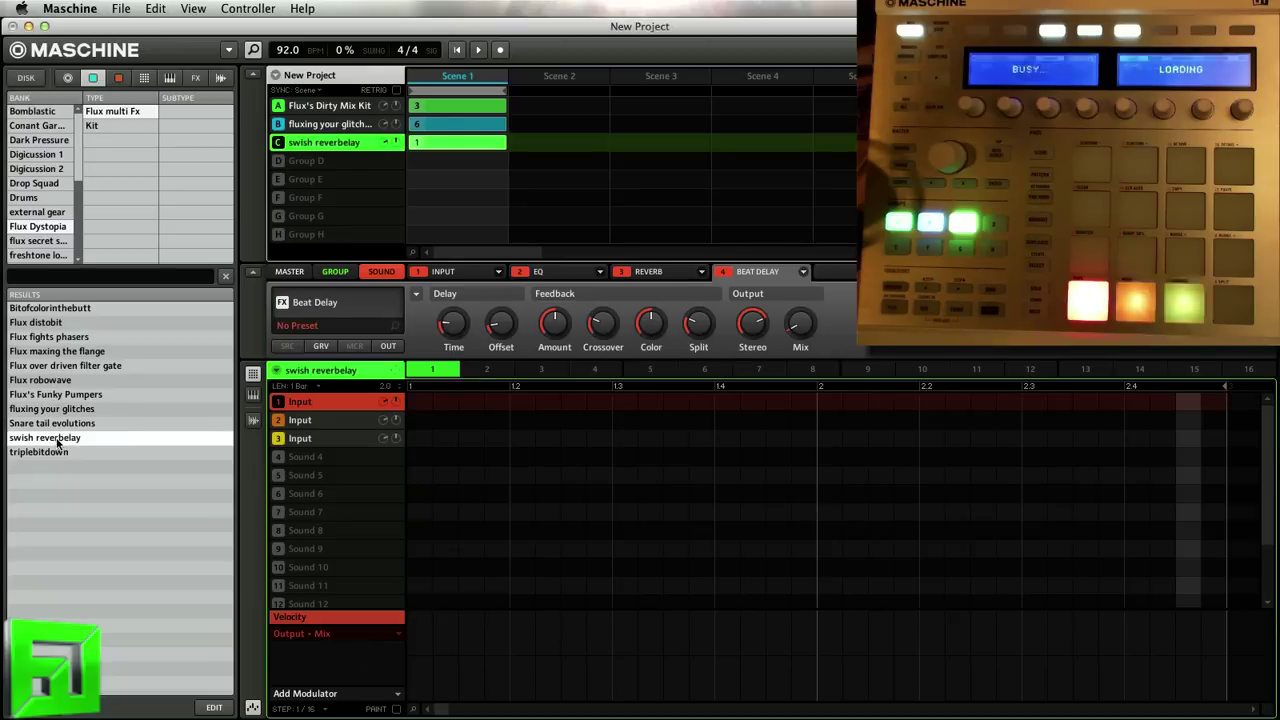
click(322, 107)
click(652, 324)
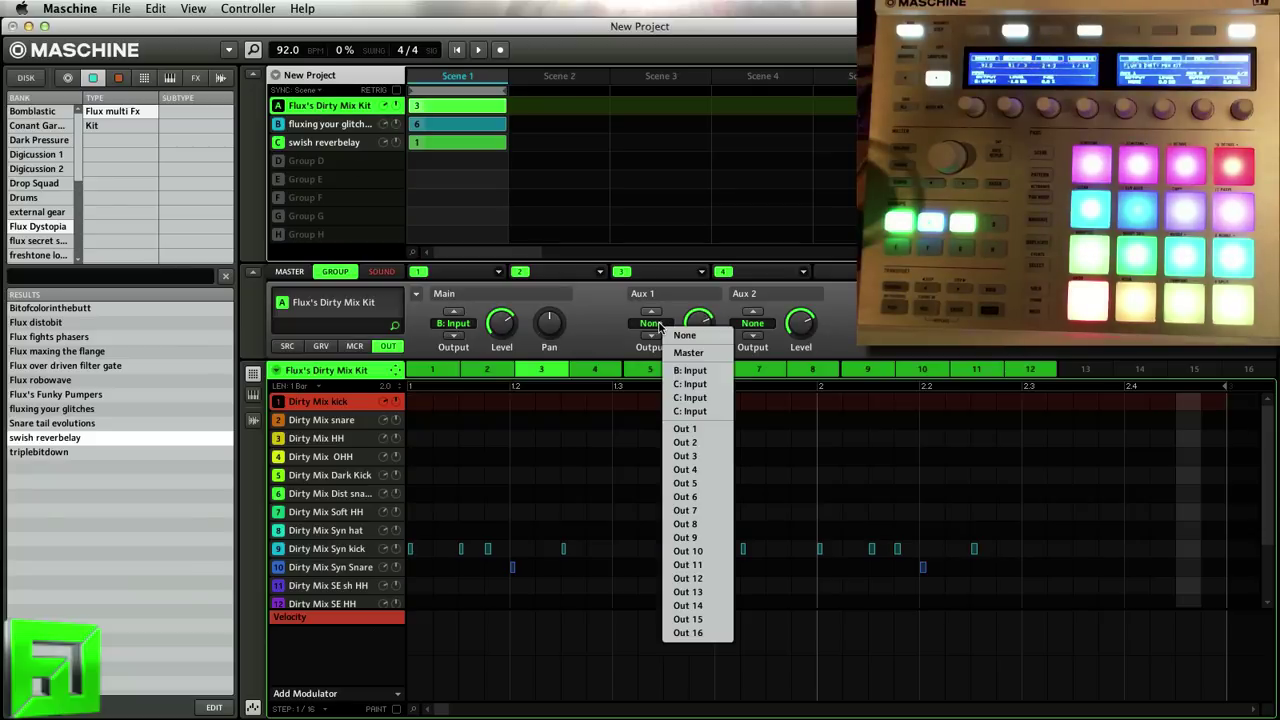
Route Flux's Dirty Mix Kit's Aux 1 output to C: Input, rechecking the choice twice
click(689, 386)
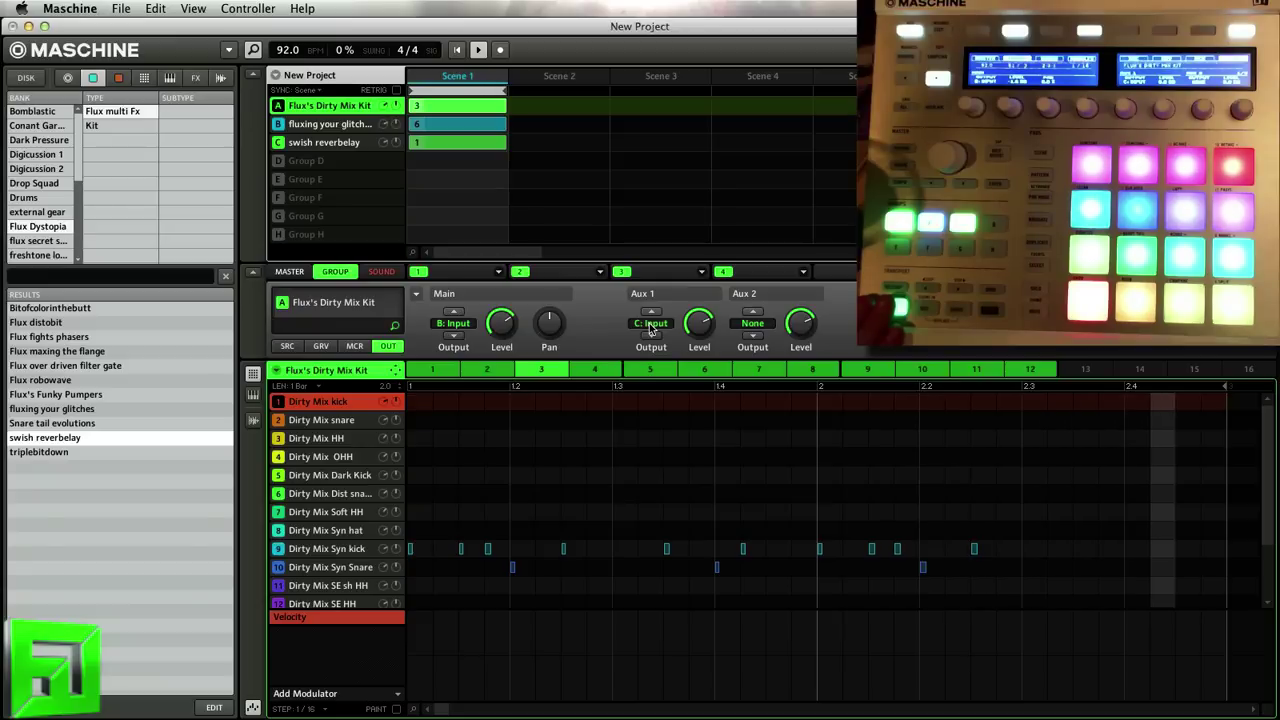
click(650, 325)
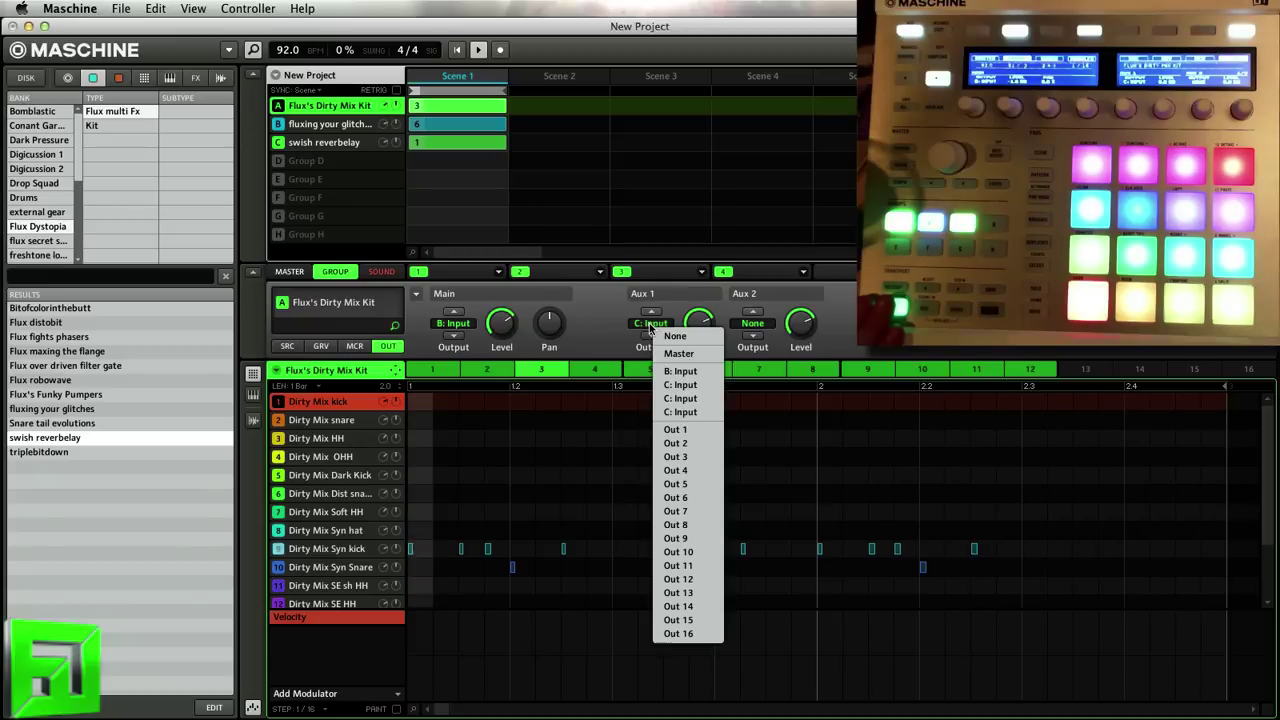
click(681, 396)
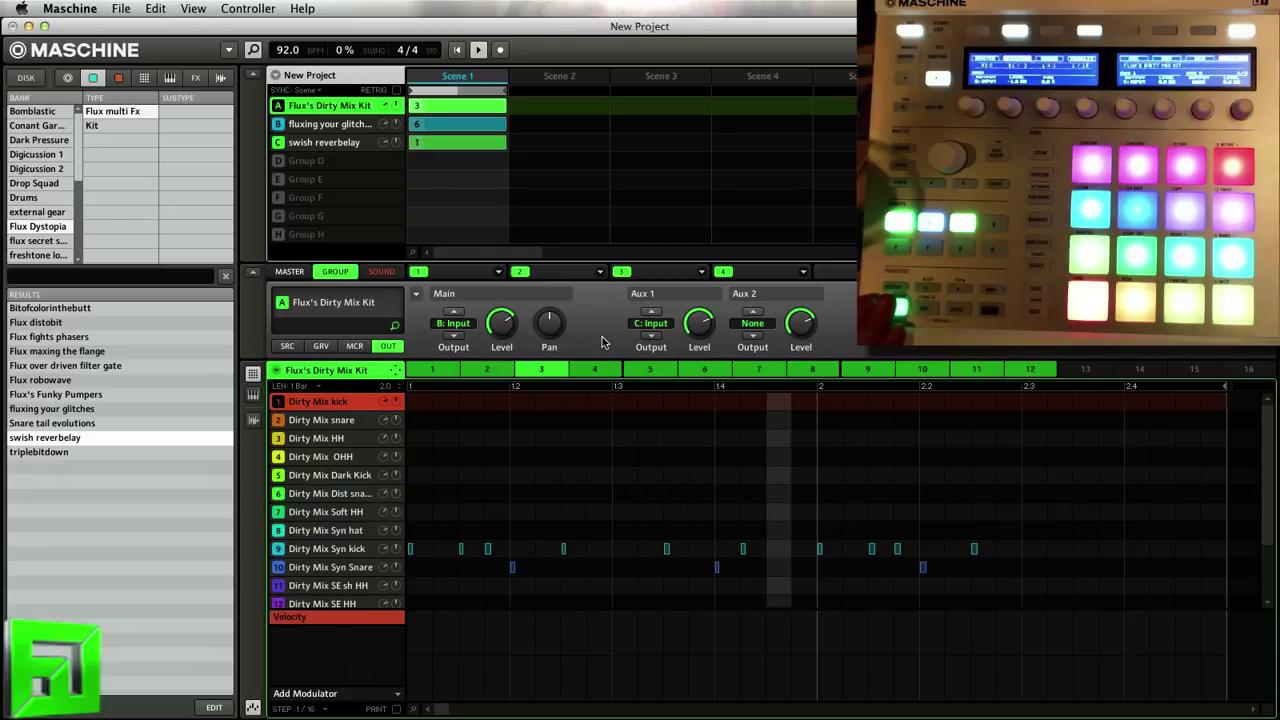
click(650, 323)
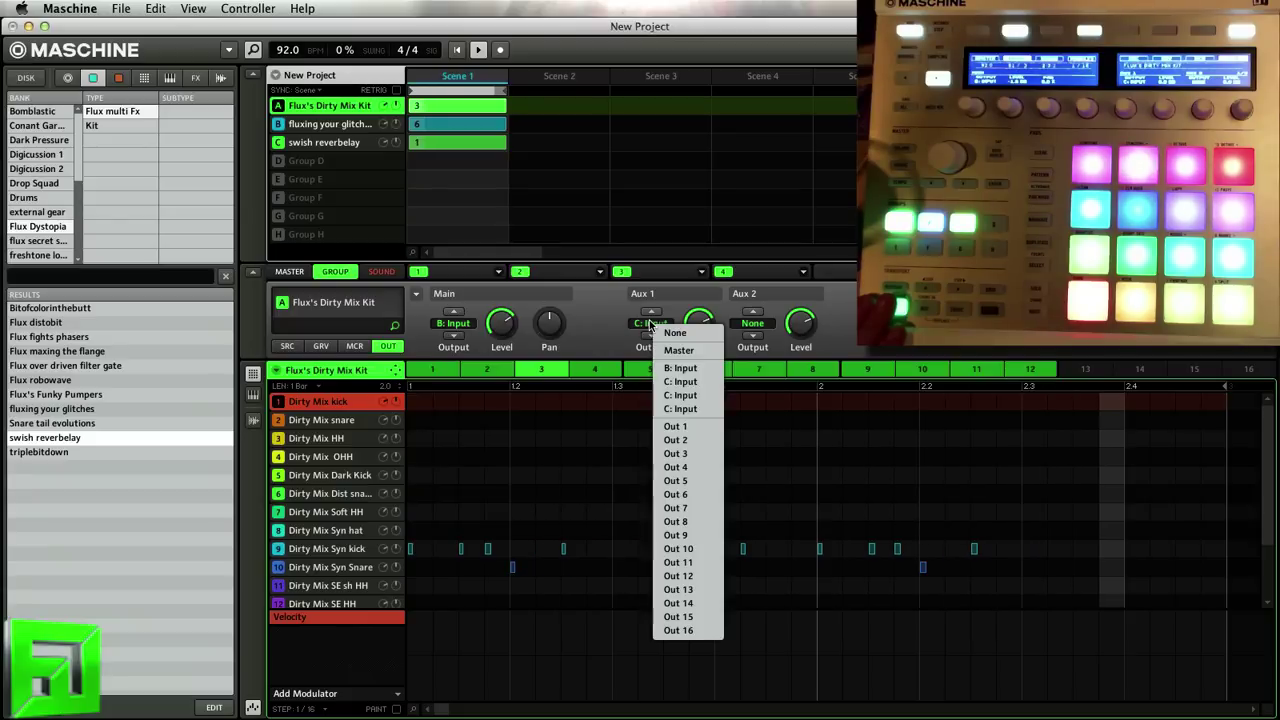
click(676, 409)
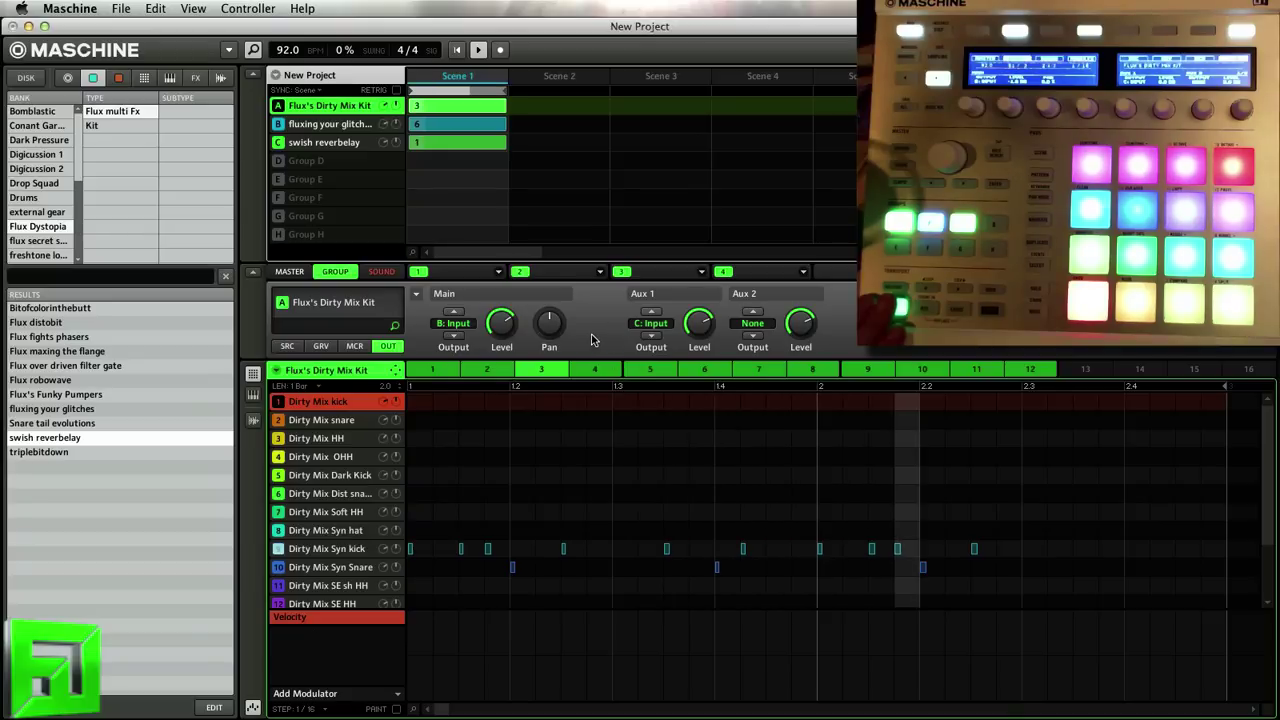